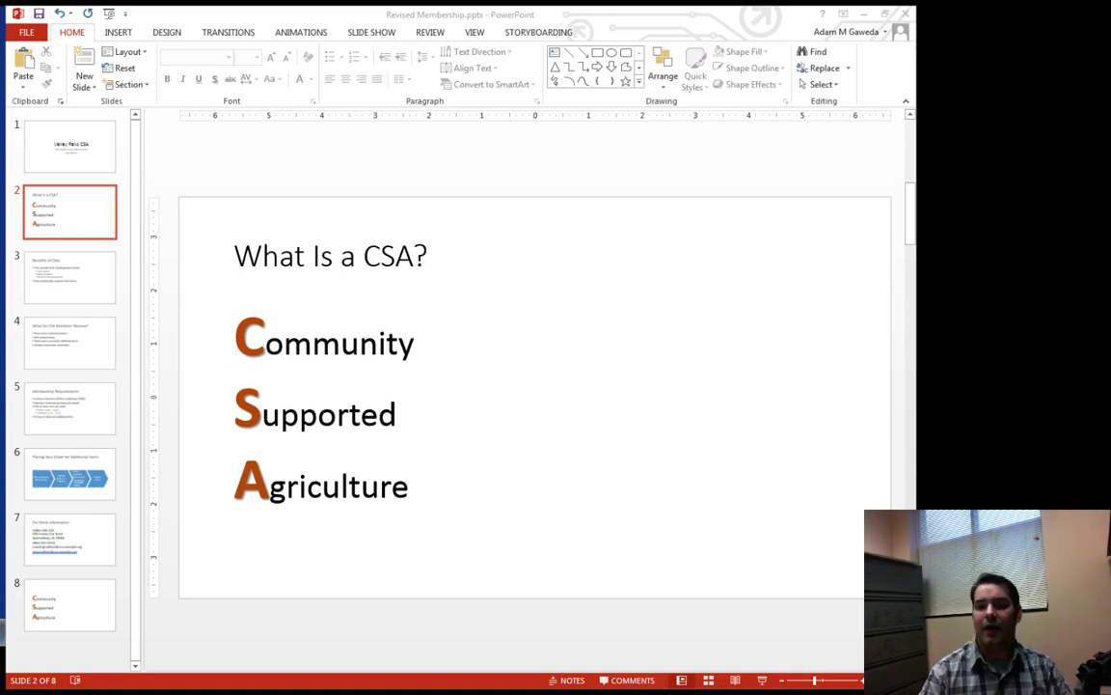
Change the layout of the "What Is a CSA?" slide to Two Content.
click(544, 272)
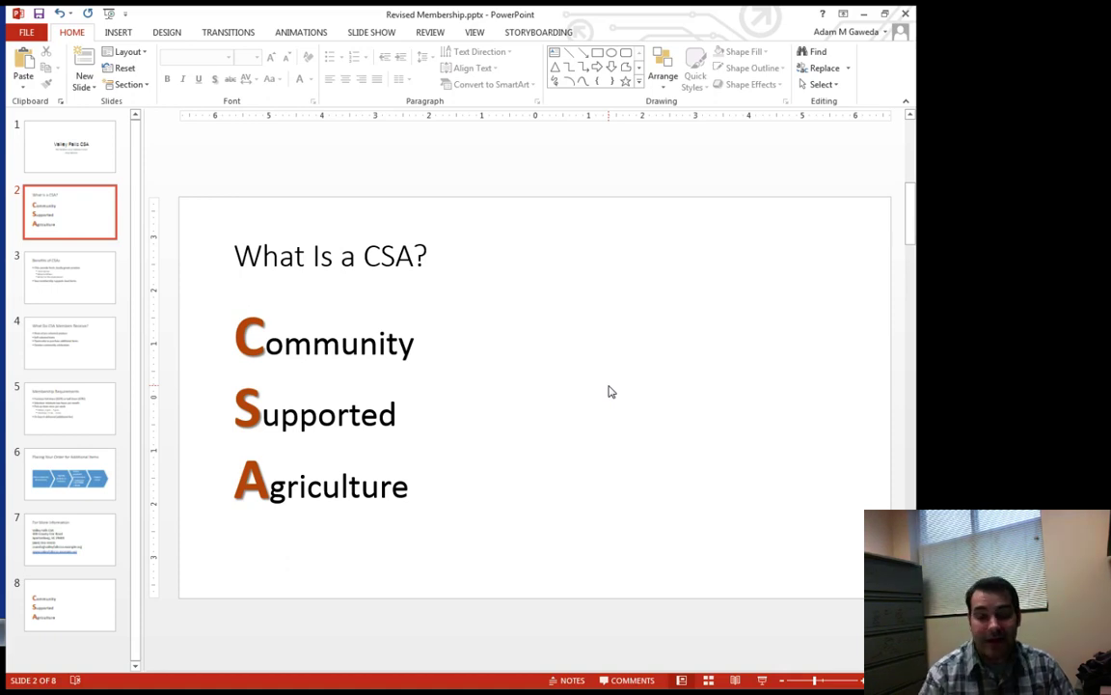
click(121, 37)
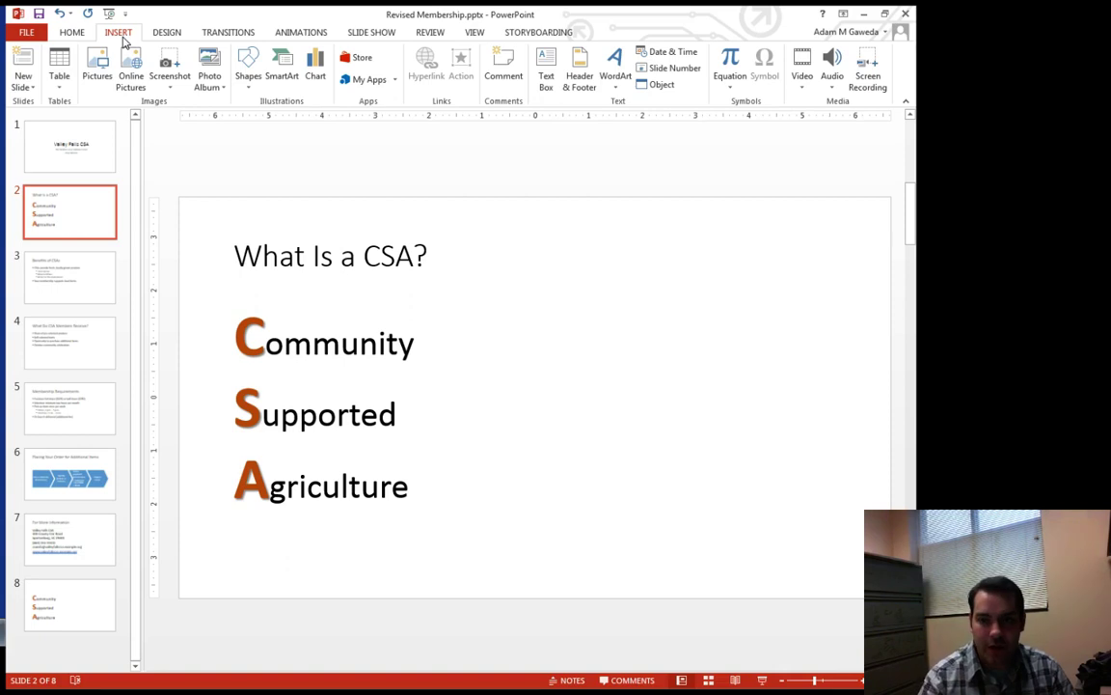
click(85, 36)
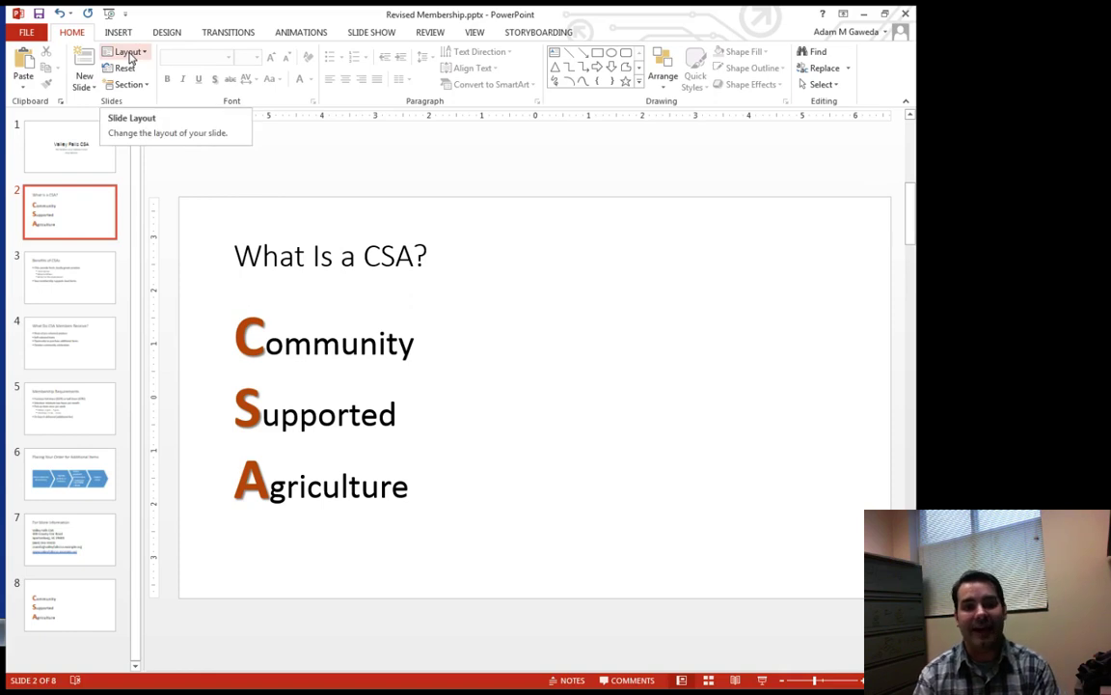
click(129, 54)
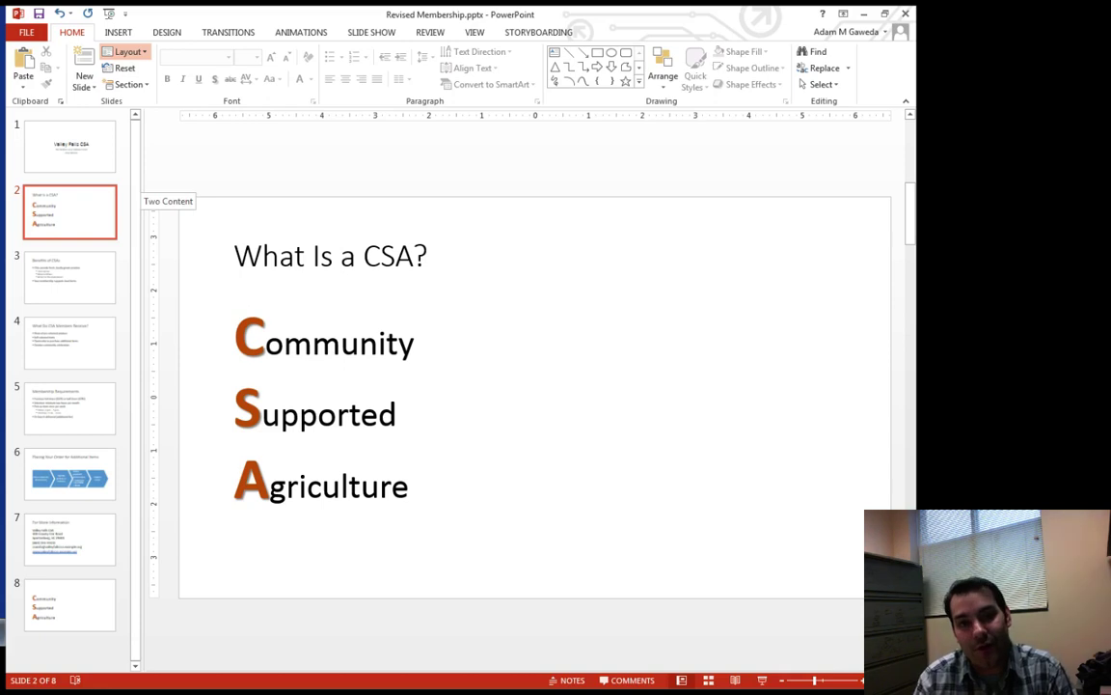
click(141, 184)
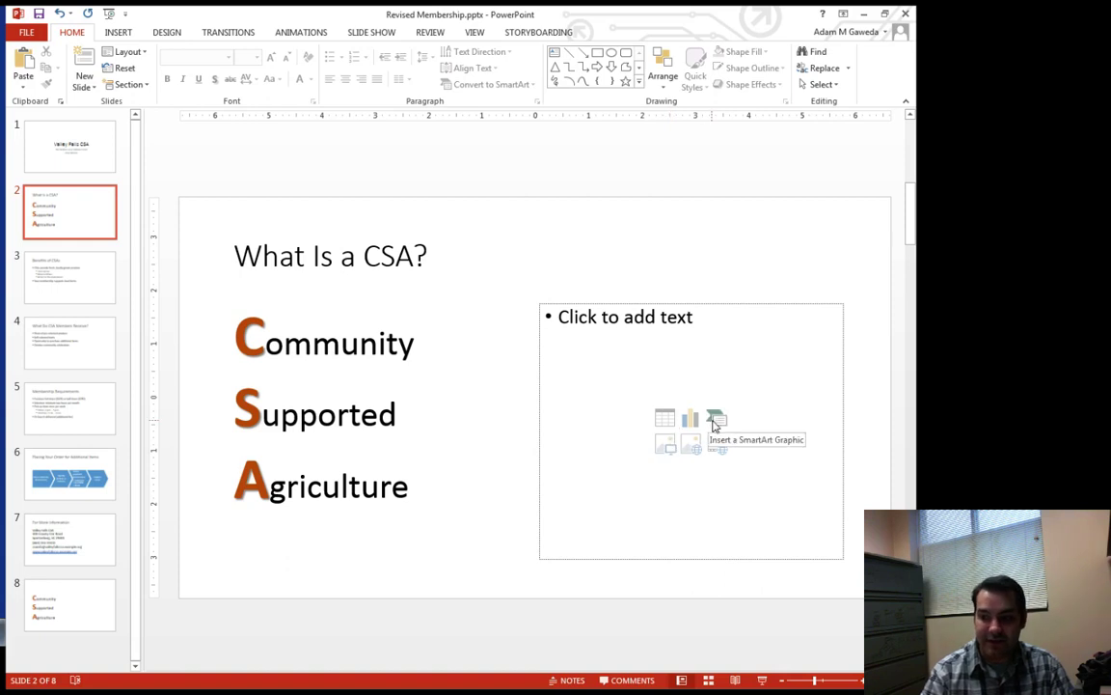
click(612, 337)
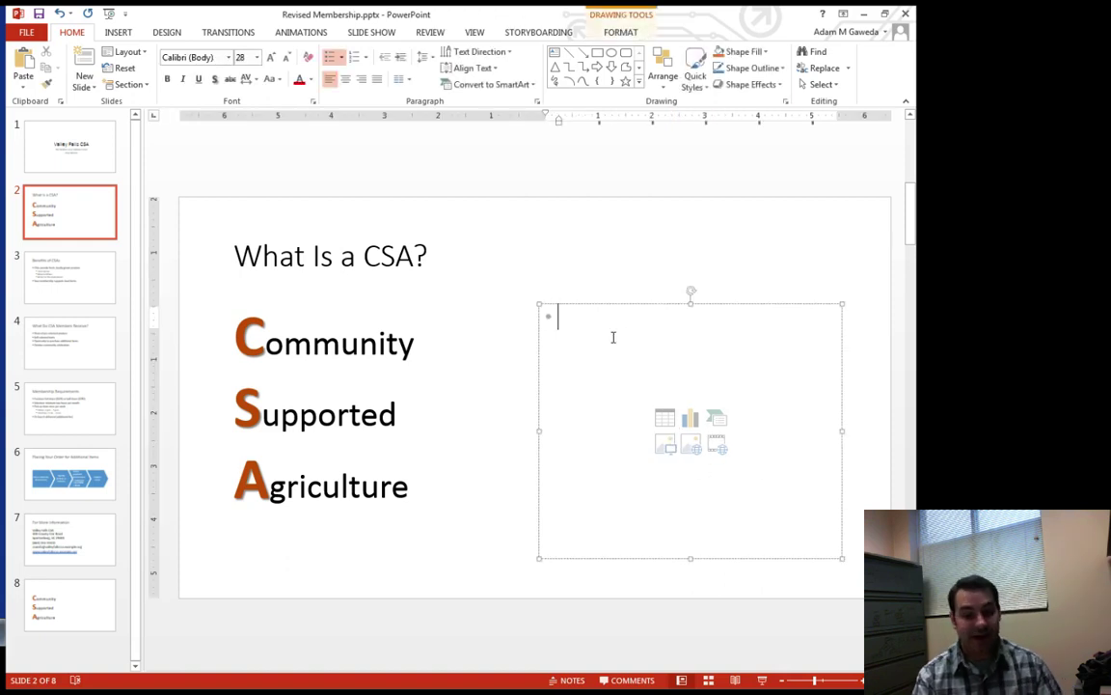
text(test)
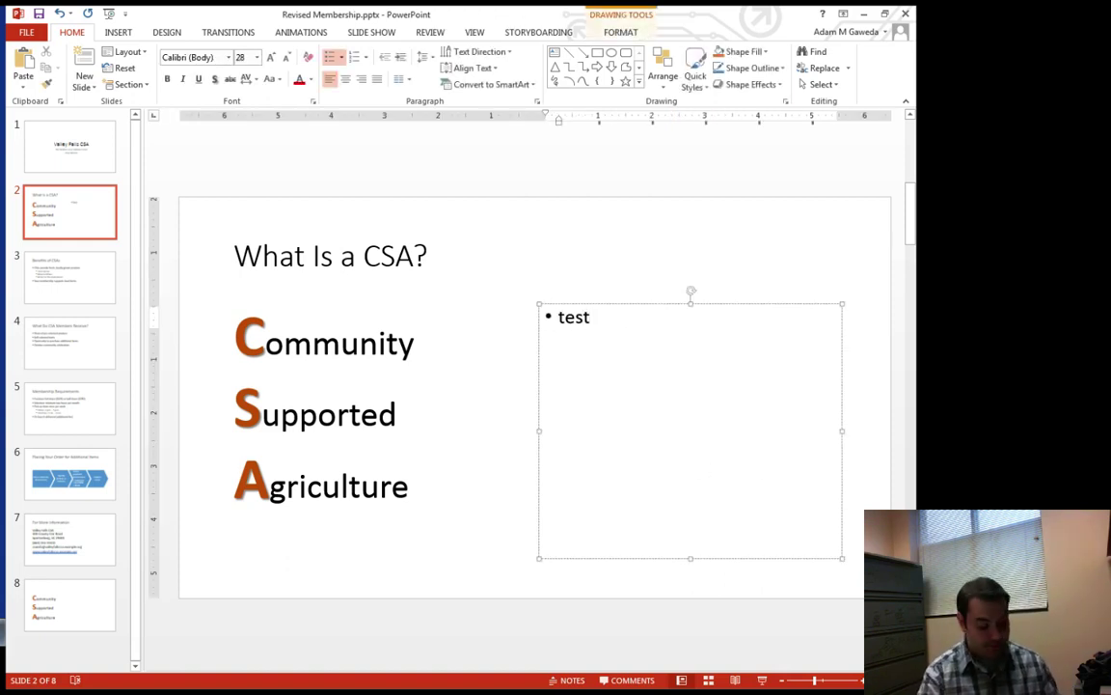
key(Return)
key(Escape)
key(ctrl+z)
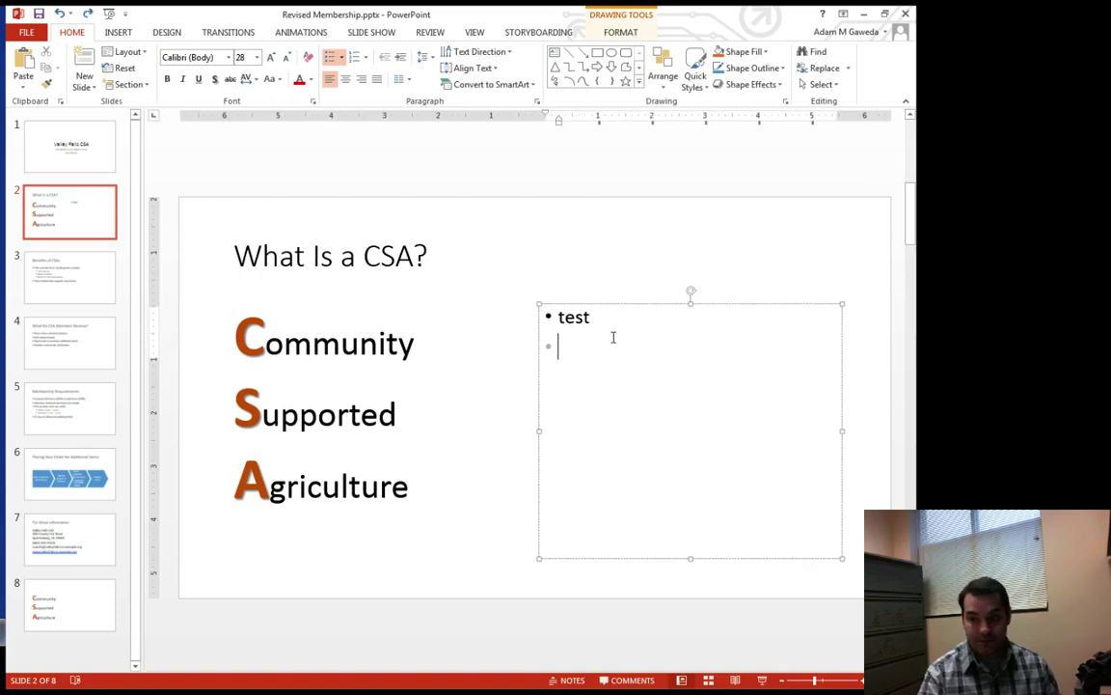
key(ctrl+z)
Insert the picture Produce1.jpg from the desktop folder Module 5 - Microsoft Powerpoint - Introduction > PowerPoint1 into the empty content placeholder.
click(605, 273)
click(672, 470)
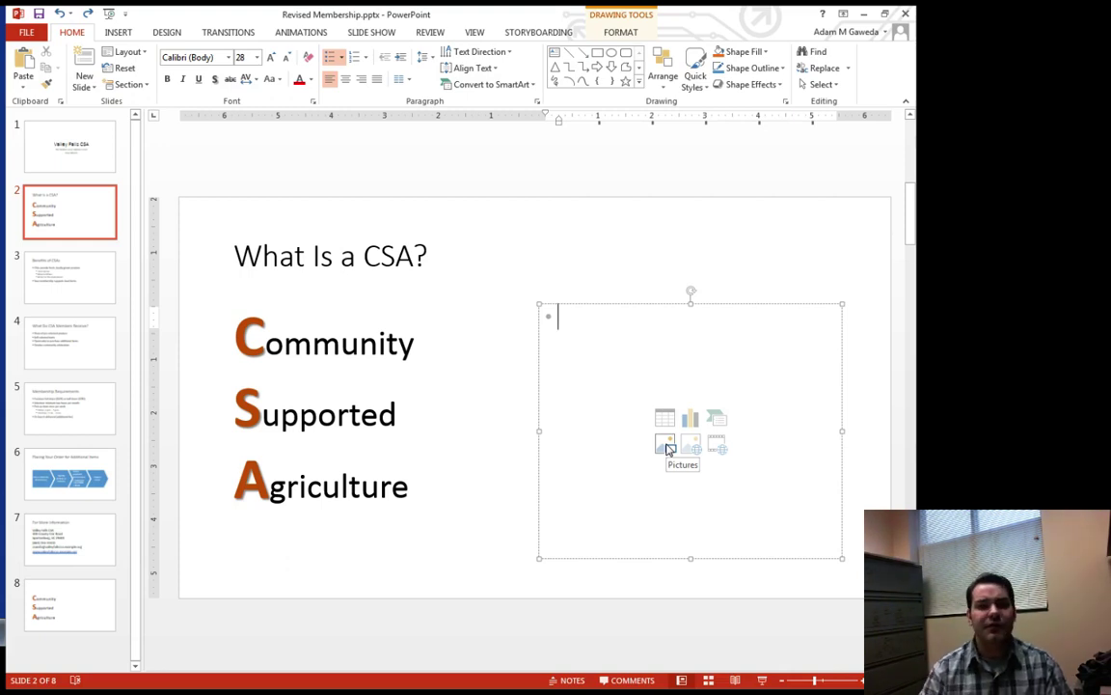
click(666, 446)
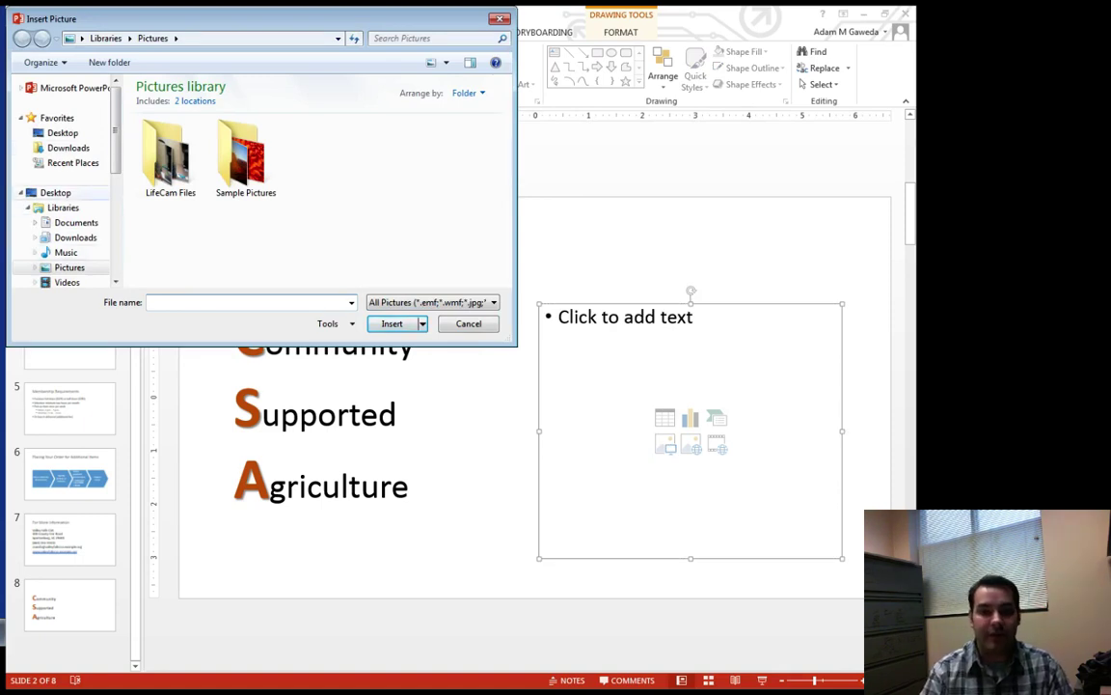
click(63, 132)
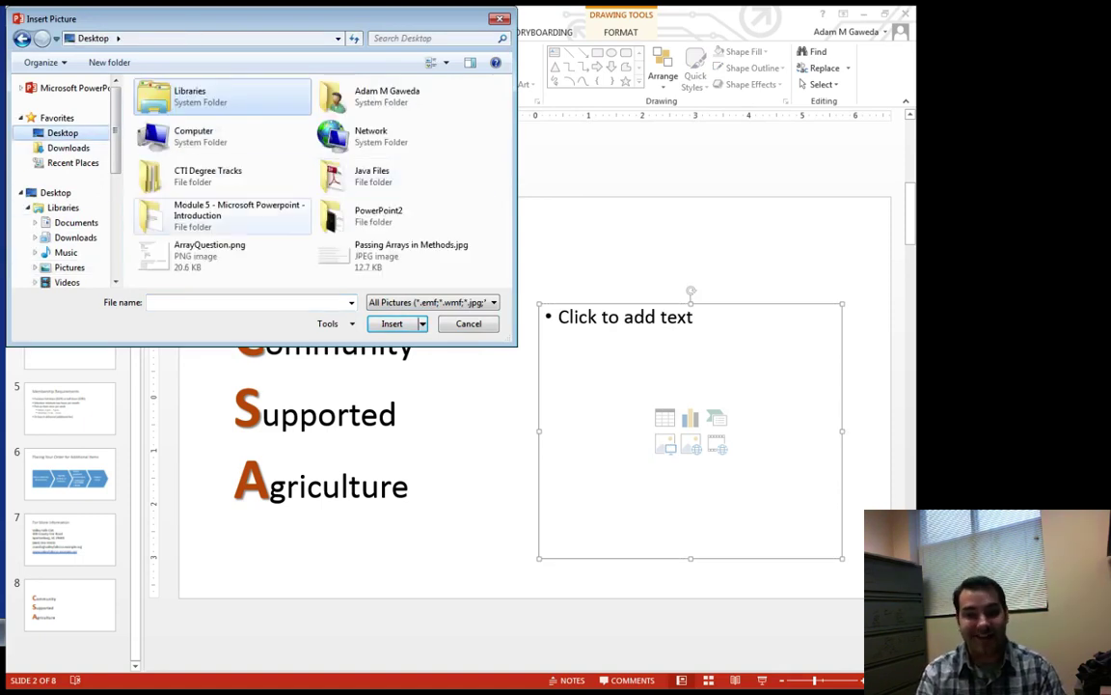
double_click(222, 212)
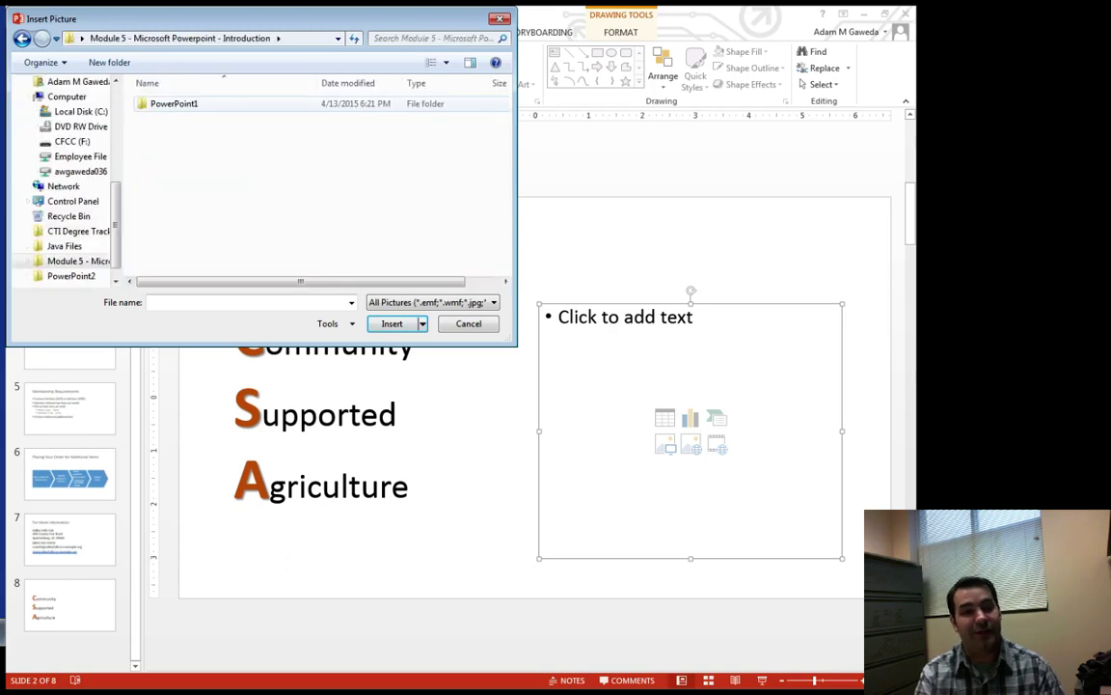
double_click(174, 103)
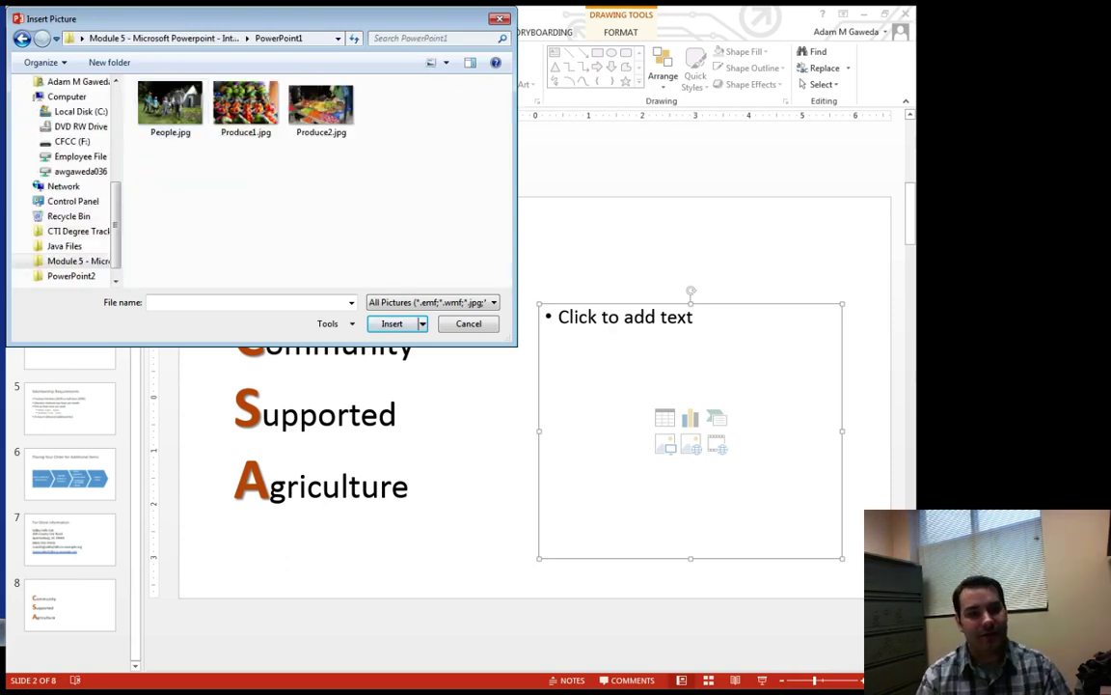
click(245, 104)
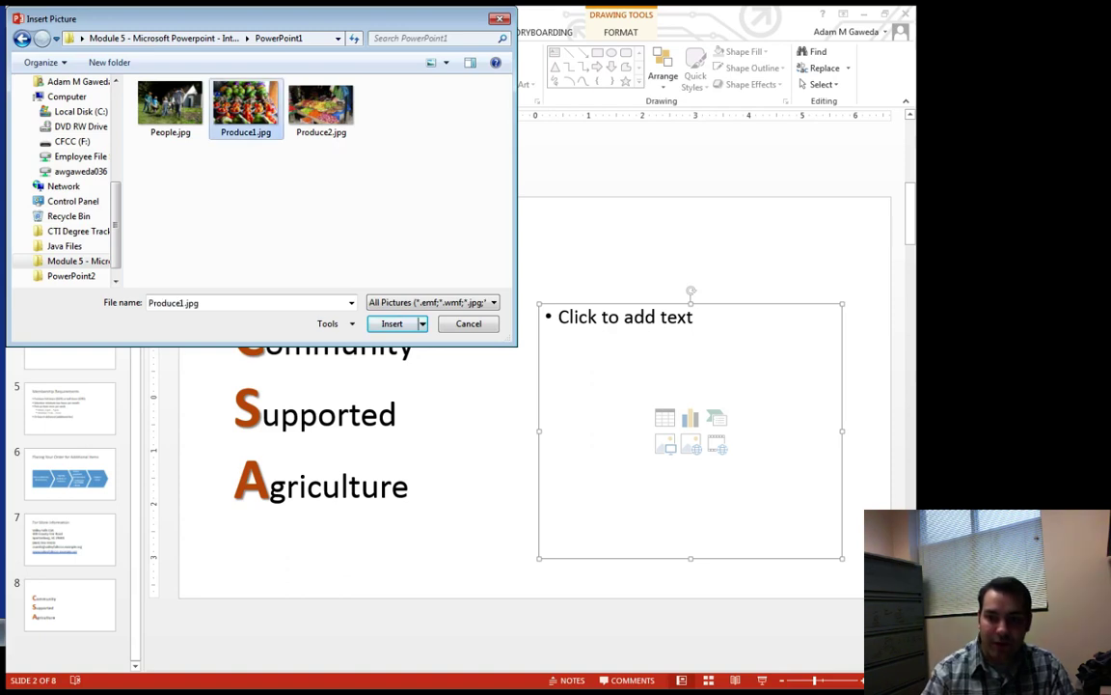
click(392, 325)
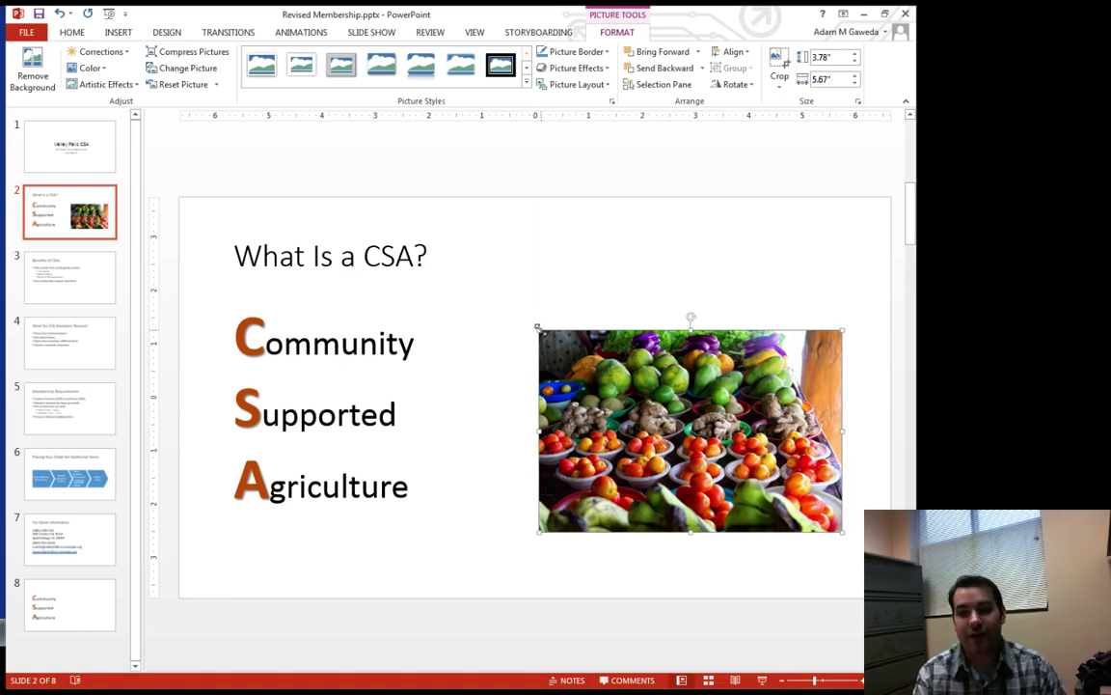
Enlarge the produce picture proportionally to about 6.3" by 9.45" and shift it slightly down and to the left.
drag(537, 327, 376, 221)
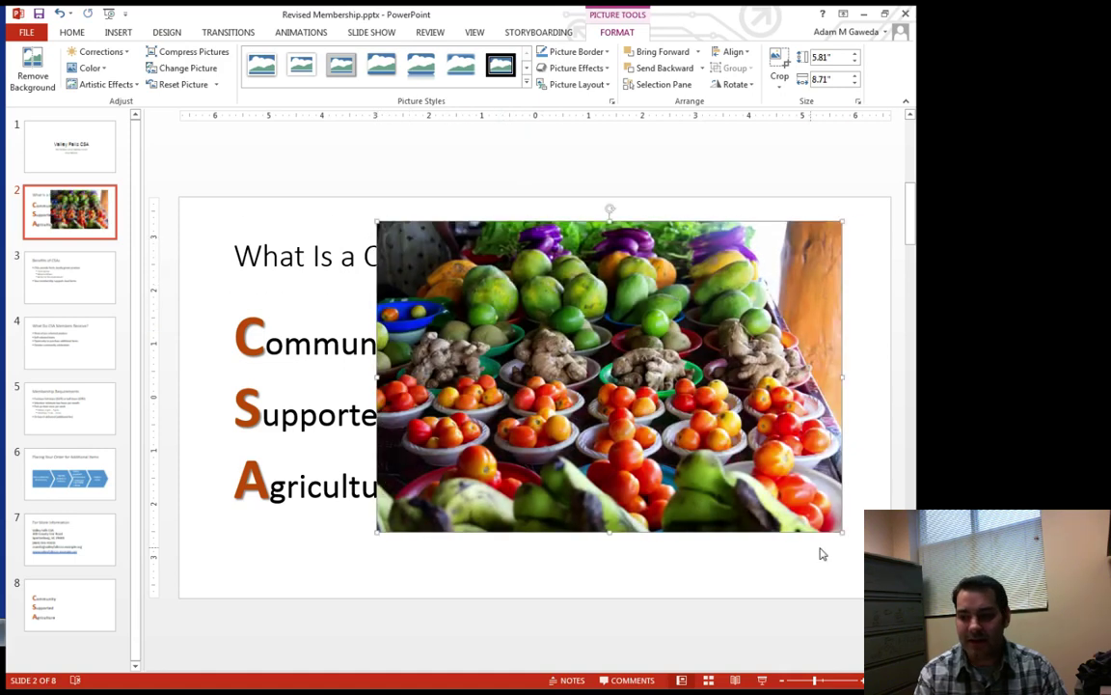
drag(843, 532, 881, 558)
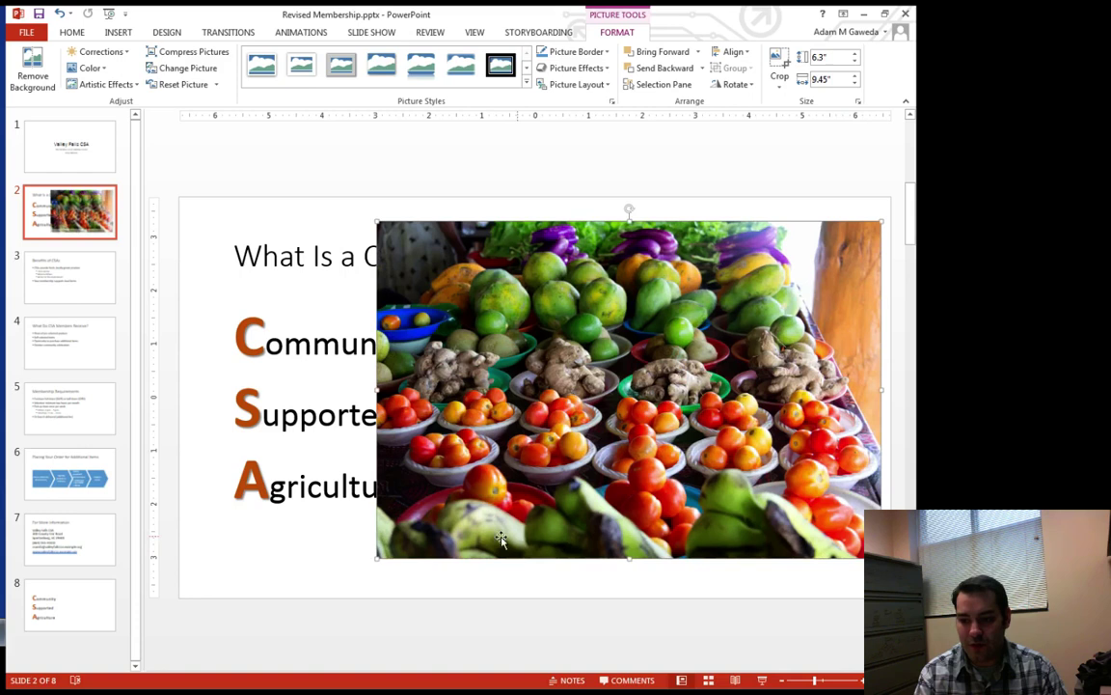
drag(609, 410, 604, 423)
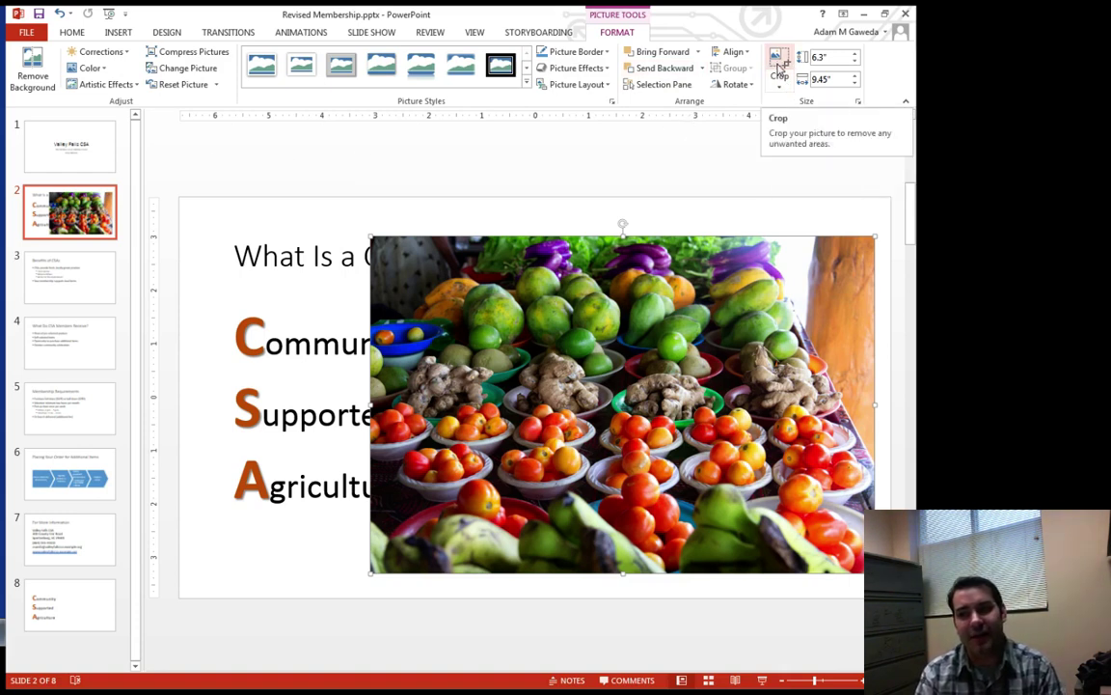
Crop the produce picture from its upper-left corner and right side to about 5.21" high by 6.85" wide.
click(779, 64)
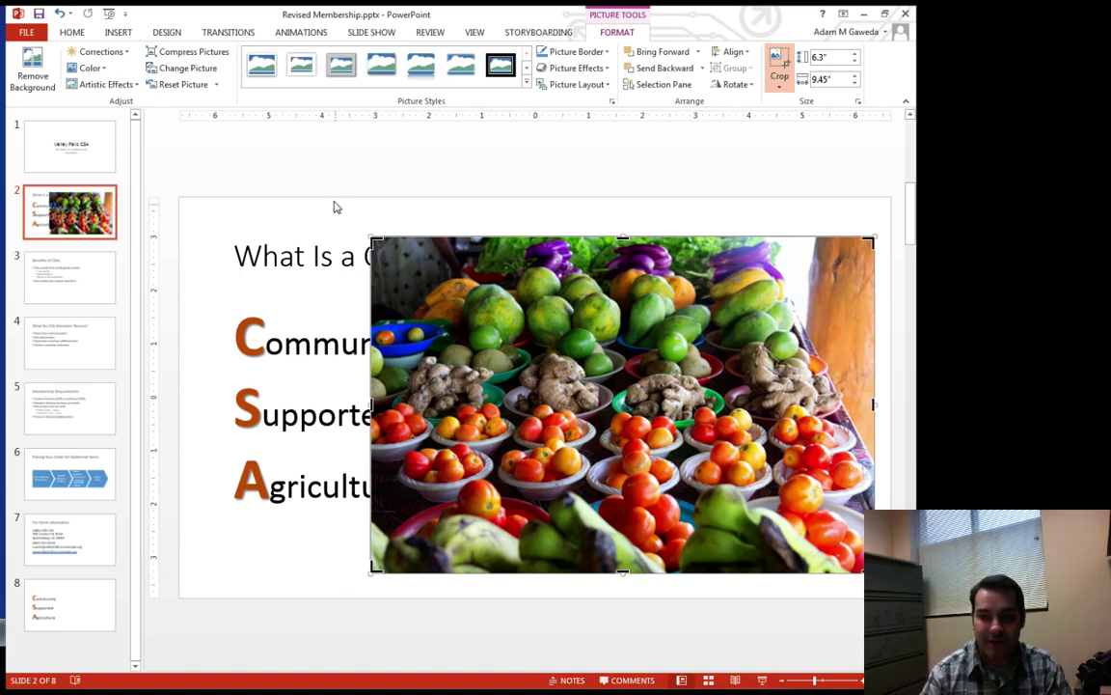
drag(376, 242, 435, 295)
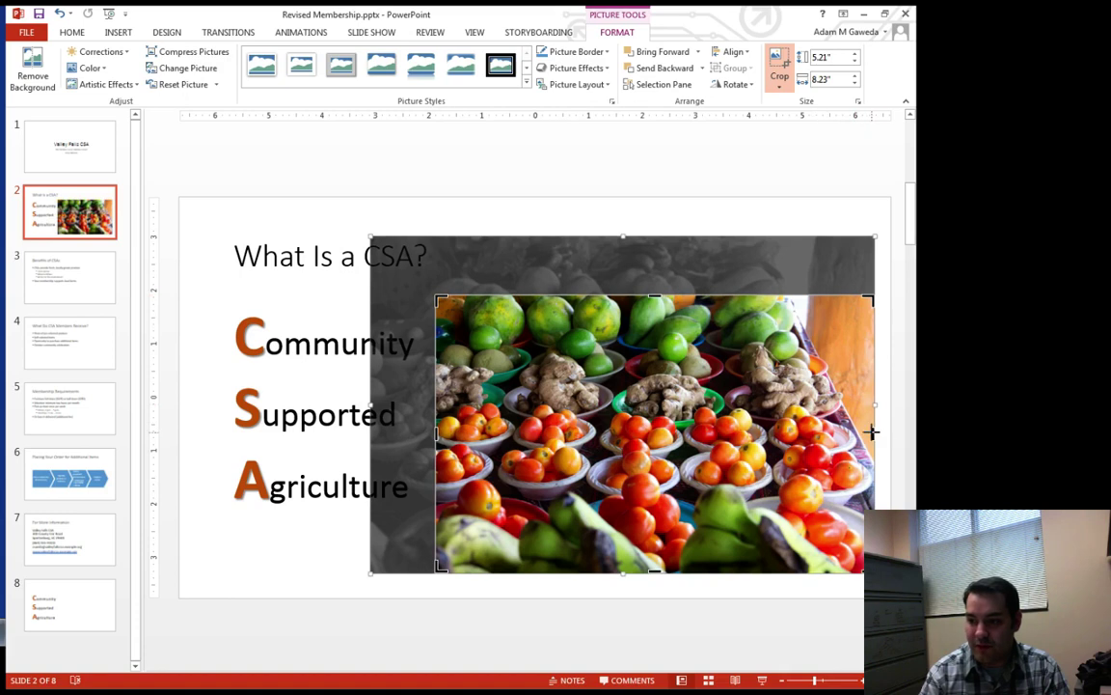
drag(871, 433, 801, 434)
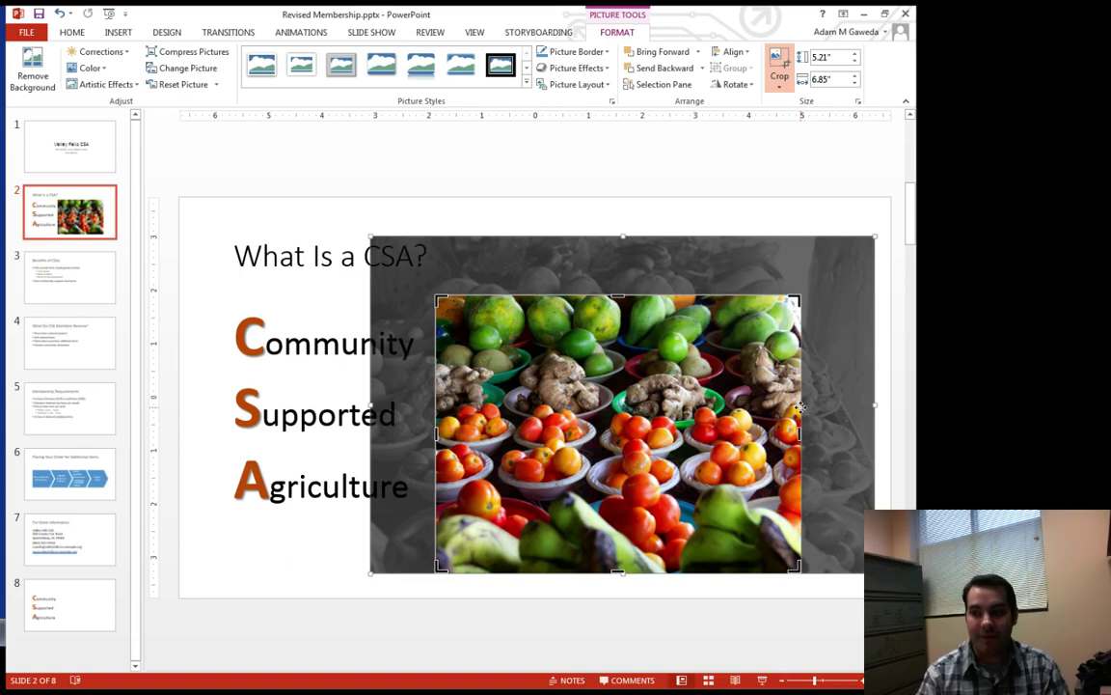
click(780, 60)
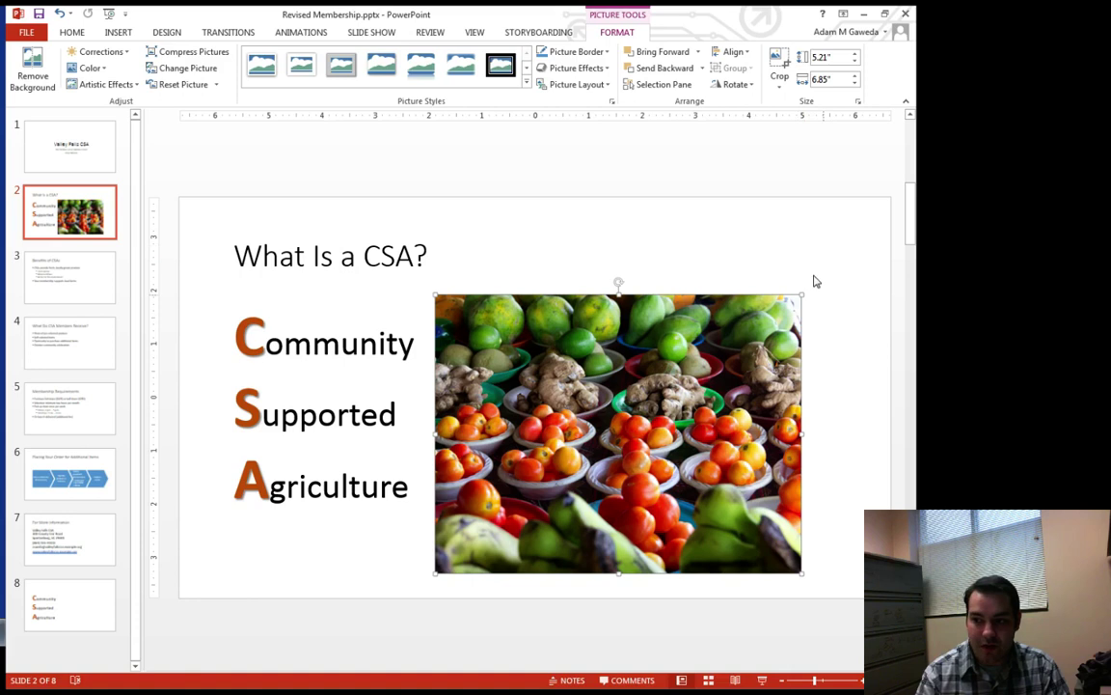
Move the cropped picture beside the CSA text, snapping its right and bottom edges to the content area's alignment guides.
drag(565, 417, 610, 406)
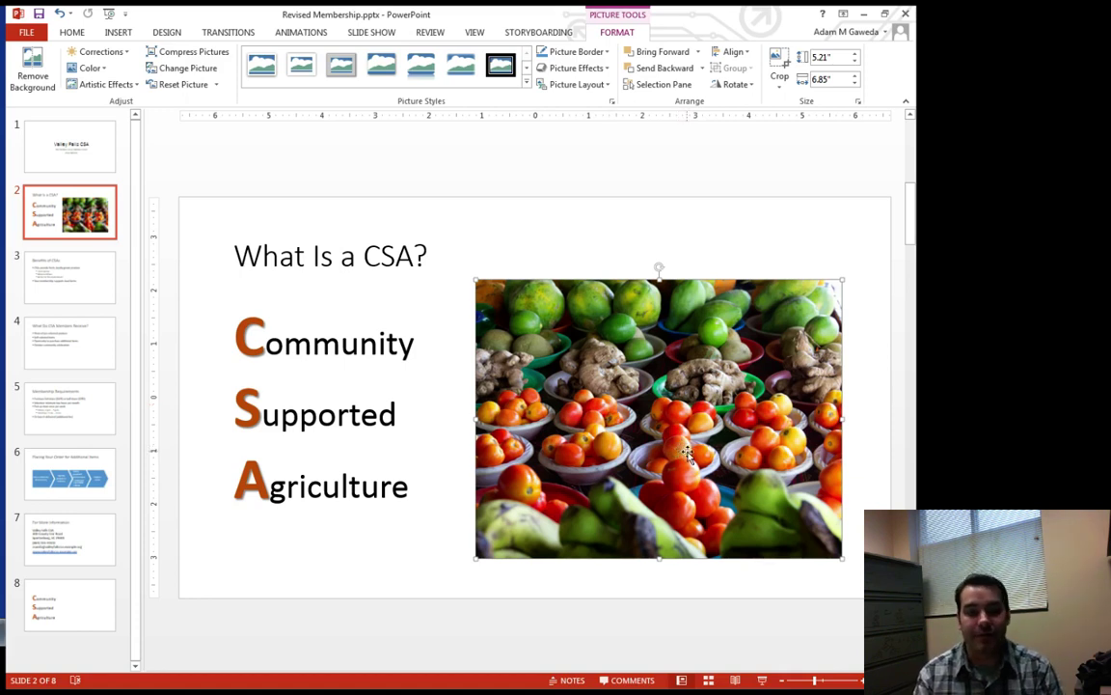
mouse_move(699, 468)
mouse_down()
mouse_move(689, 460)
mouse_move(696, 434)
mouse_move(663, 442)
mouse_move(655, 420)
mouse_move(674, 441)
mouse_move(691, 436)
mouse_move(691, 447)
mouse_move(693, 380)
mouse_move(693, 449)
mouse_up()
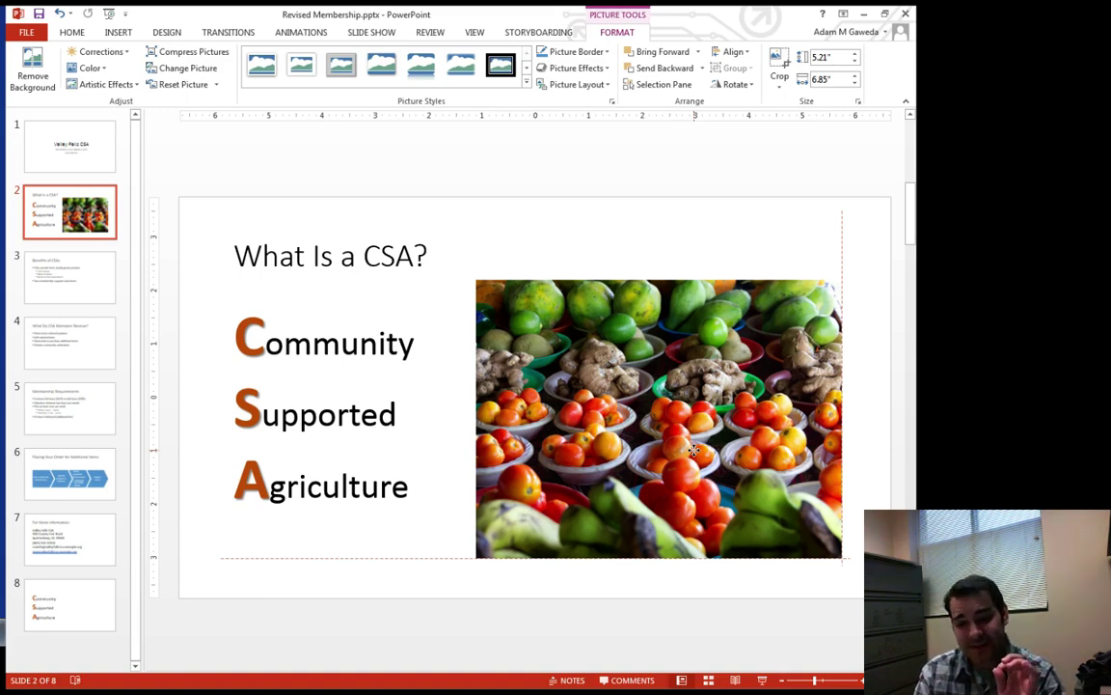
drag(693, 451, 697, 390)
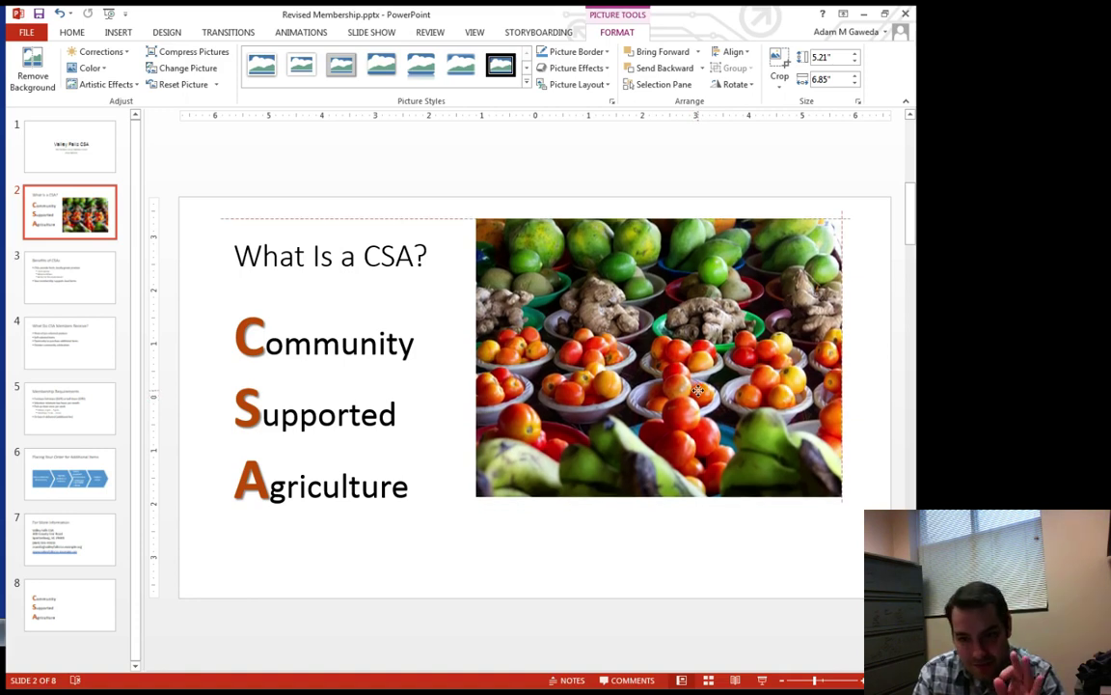
drag(697, 389, 690, 474)
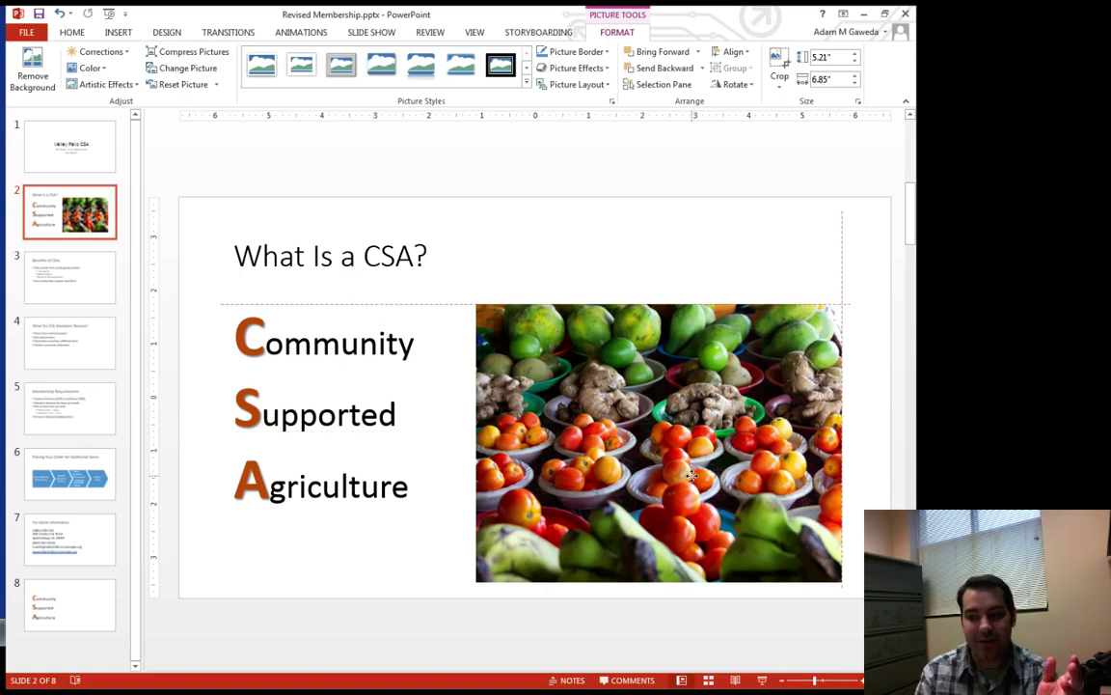
drag(691, 474, 693, 451)
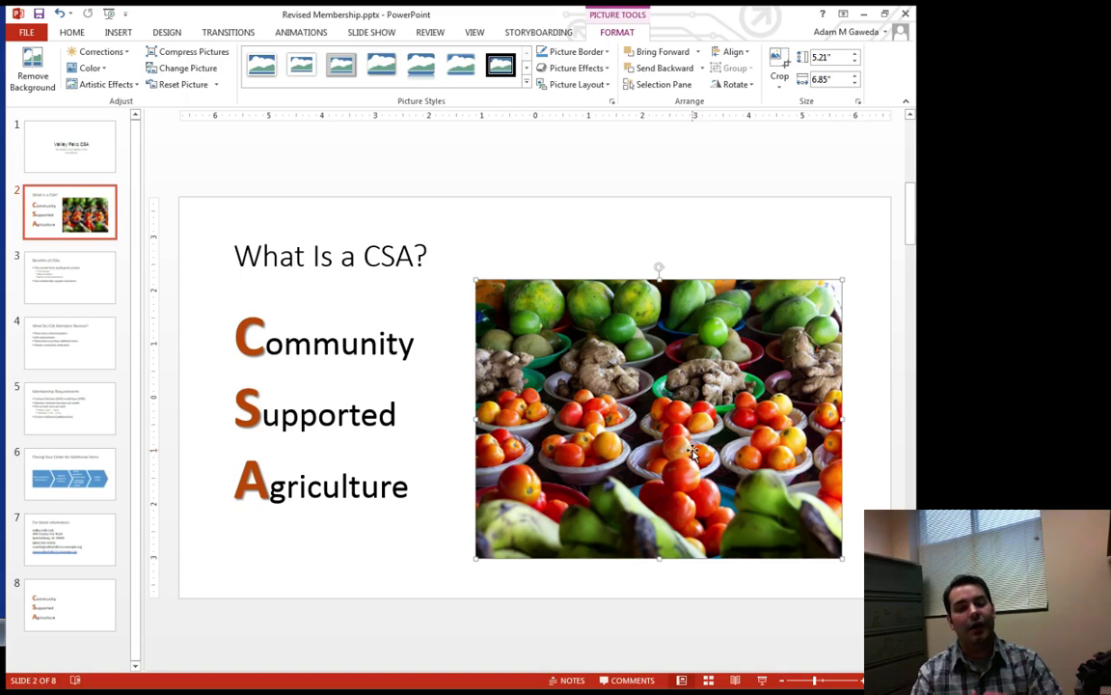